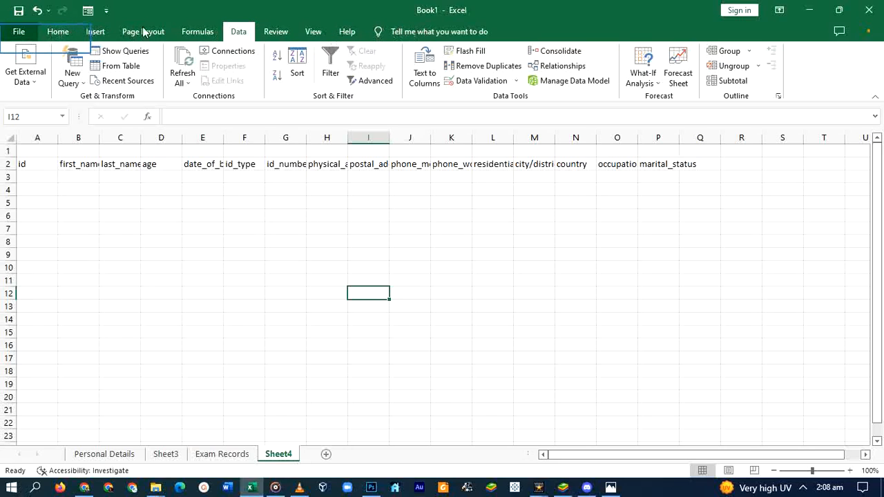
Open the ribbon customization options and select the Form command from All Commands
click(19, 33)
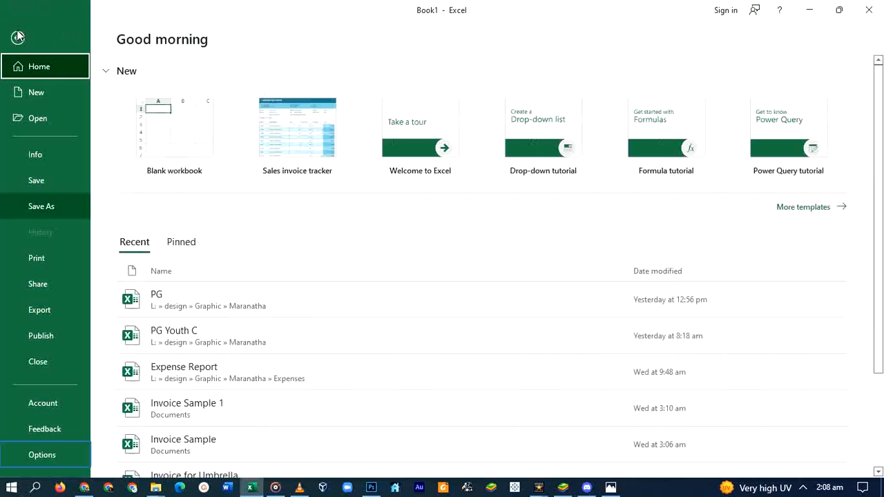
click(41, 454)
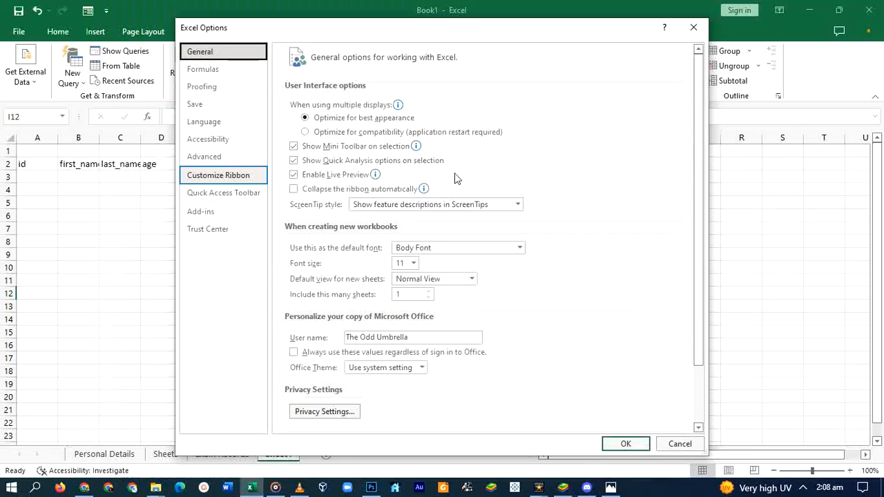
click(223, 178)
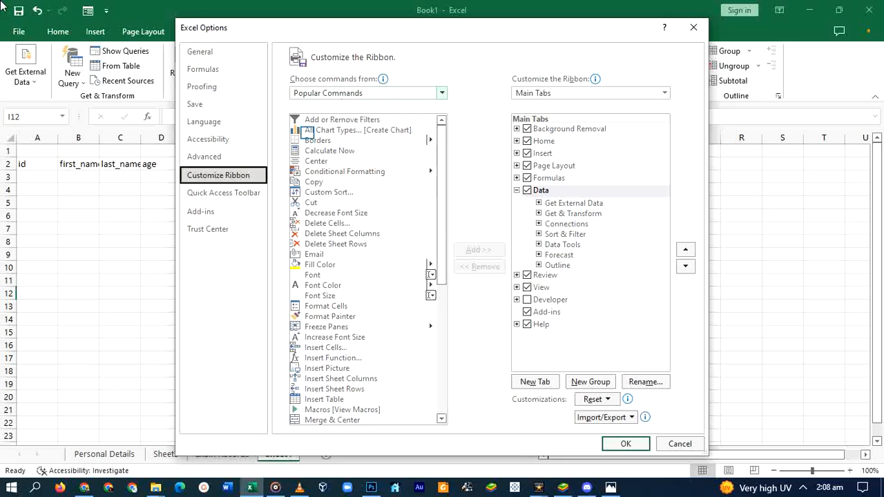
click(317, 93)
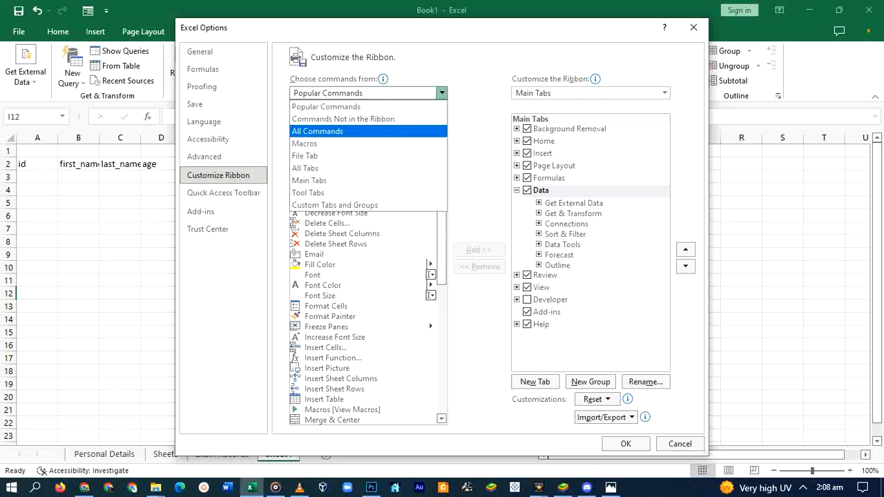
click(317, 131)
key(f)
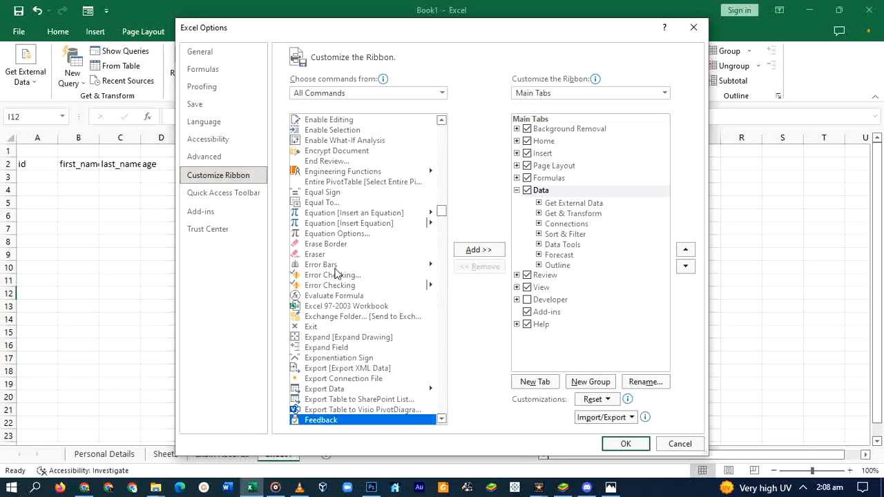
scroll(332, 273, down, 11)
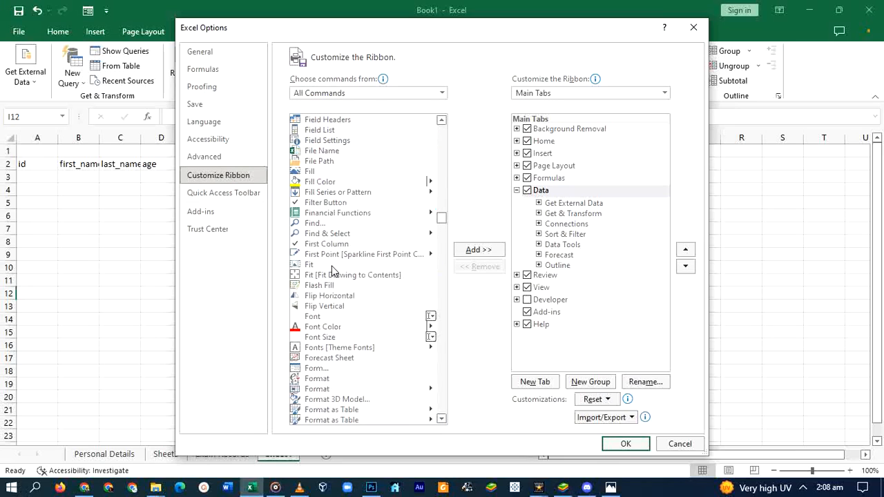
scroll(332, 271, down, 3)
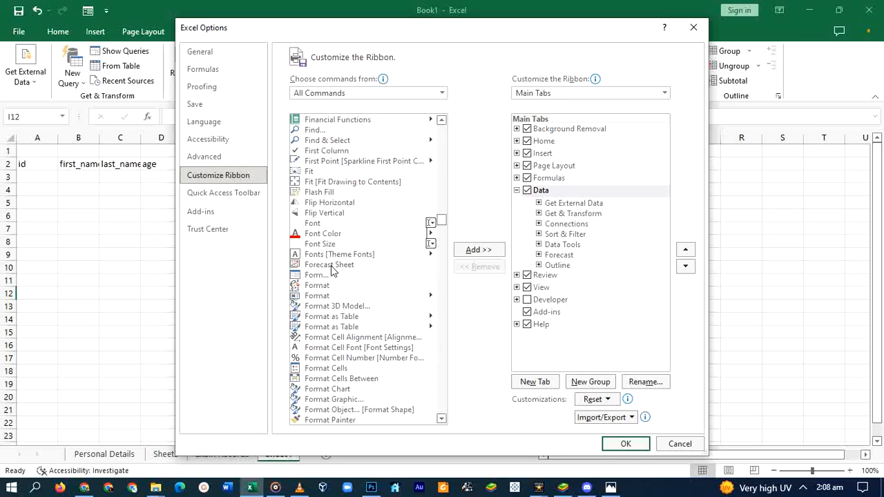
click(319, 277)
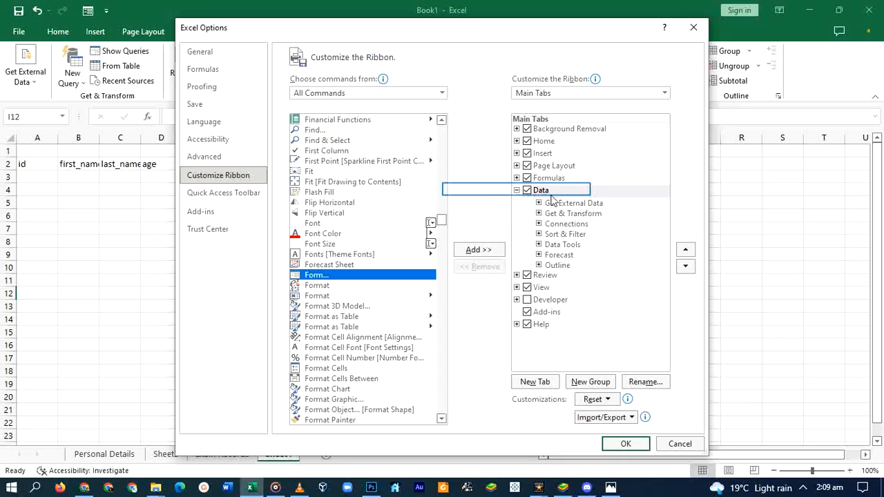
Add a new custom ribbon tab after Data and rename it Data Entry
click(517, 191)
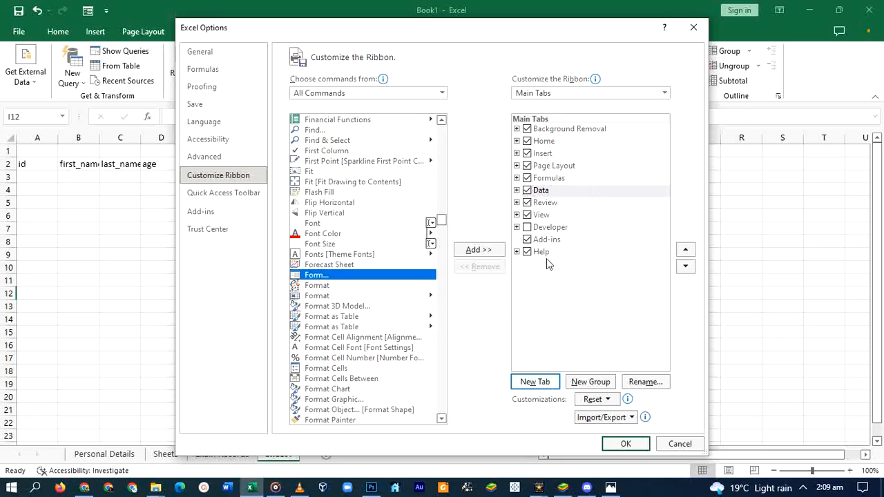
click(533, 384)
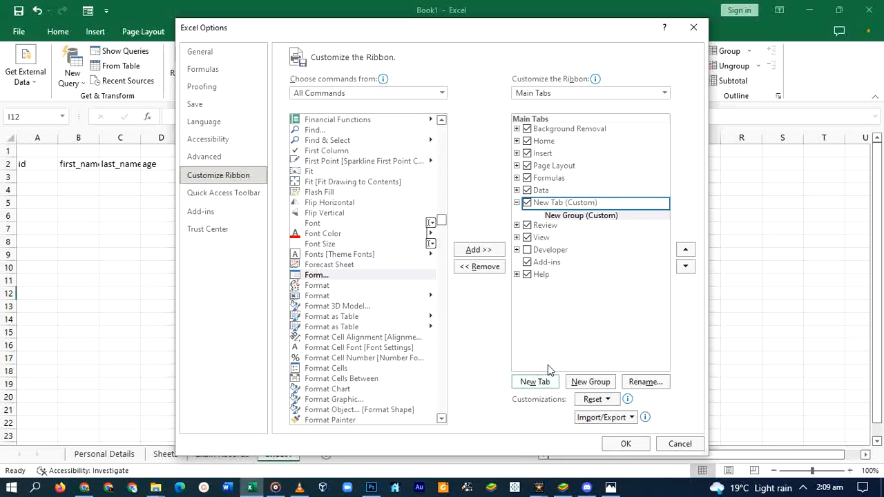
click(562, 204)
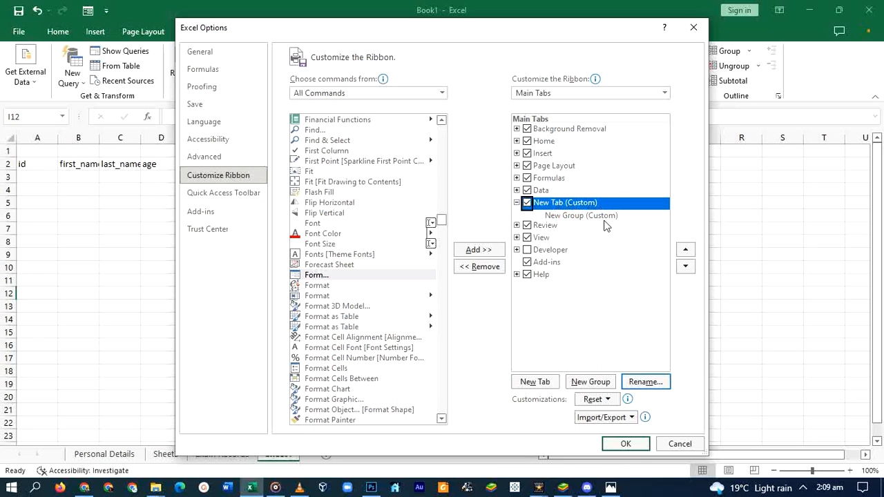
click(645, 382)
text(D)
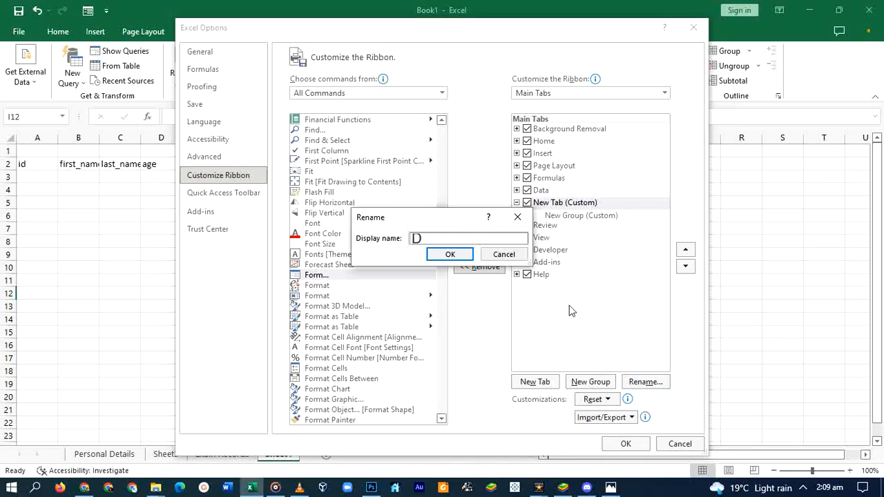
text(ata Entr)
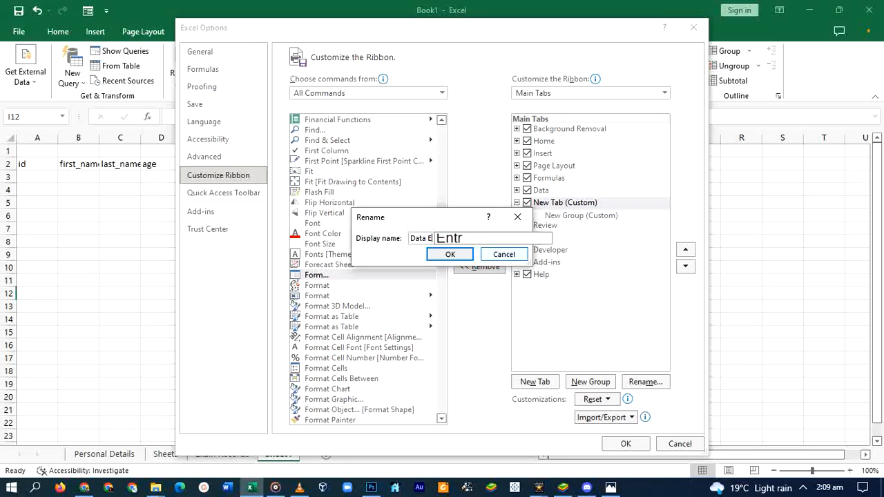
text(y)
key(Return)
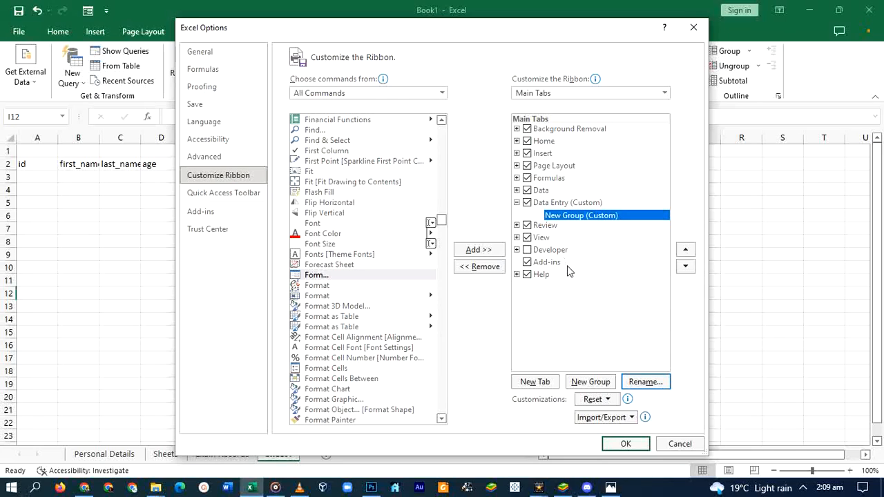
Rename the tab's new group to Data Enrty Form and give it a form symbol
click(639, 381)
text(Dat)
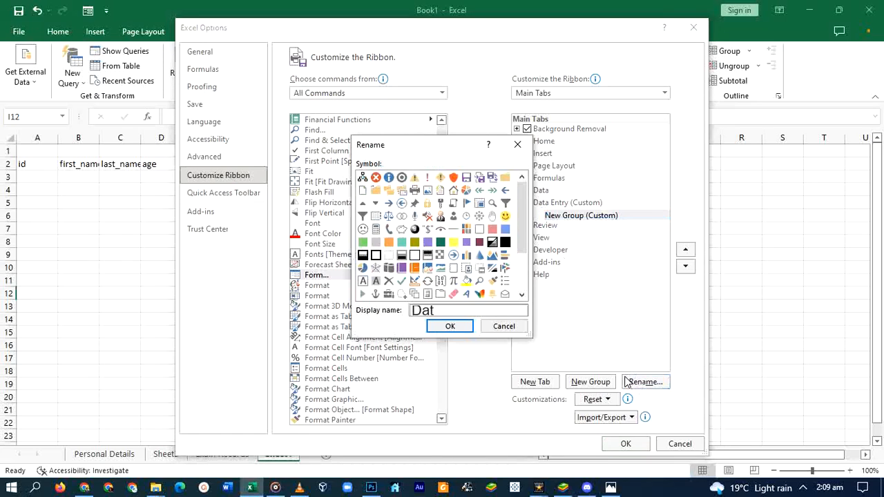
text(a Enrty Form)
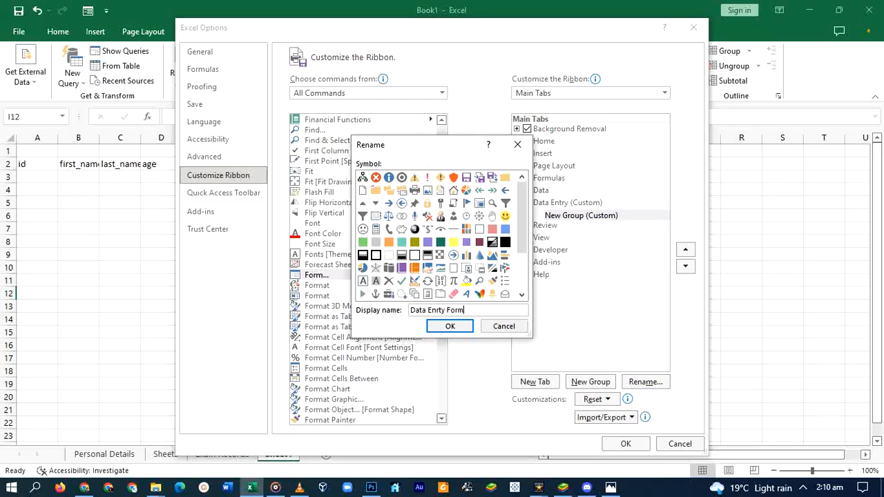
scroll(440, 266, down, 2)
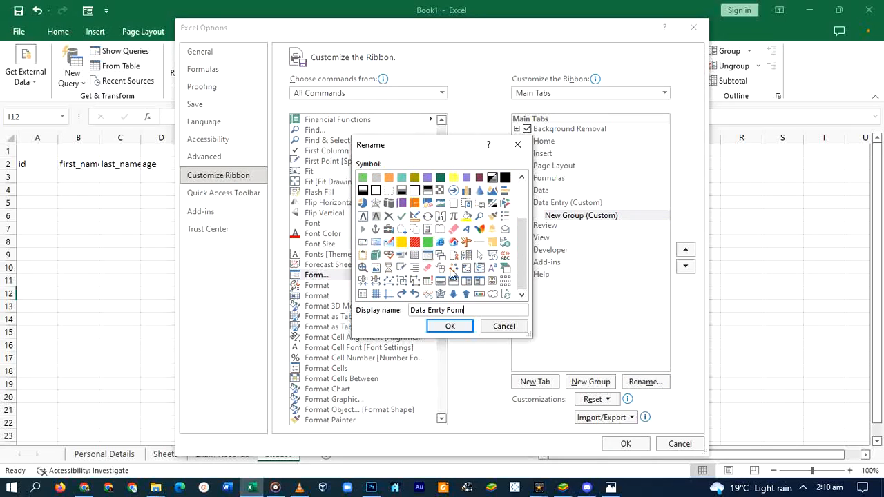
scroll(481, 271, up, 2)
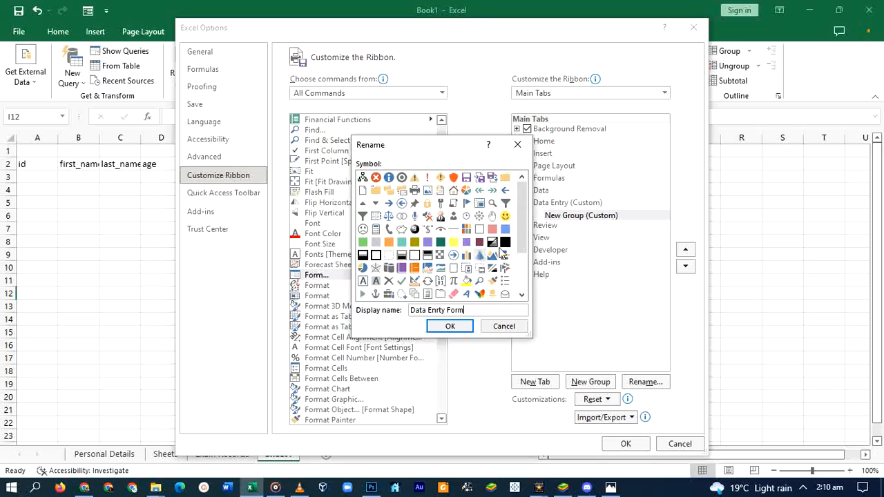
scroll(439, 249, down, 1)
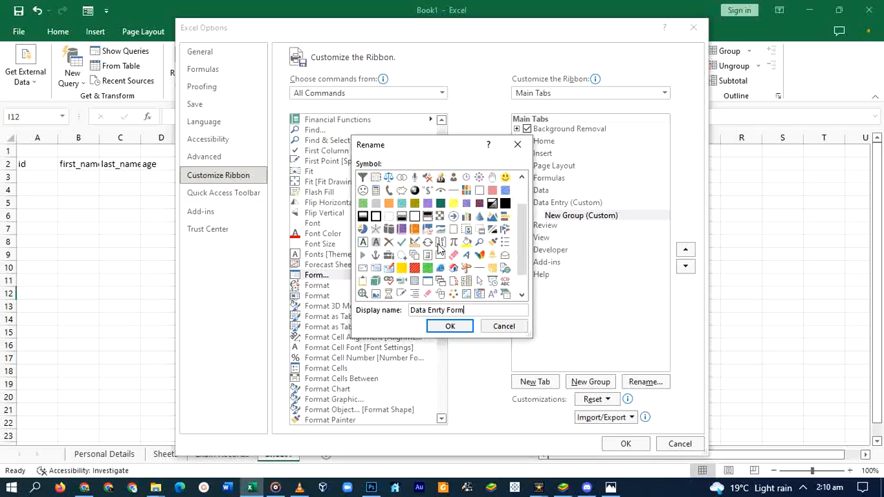
scroll(476, 293, down, 1)
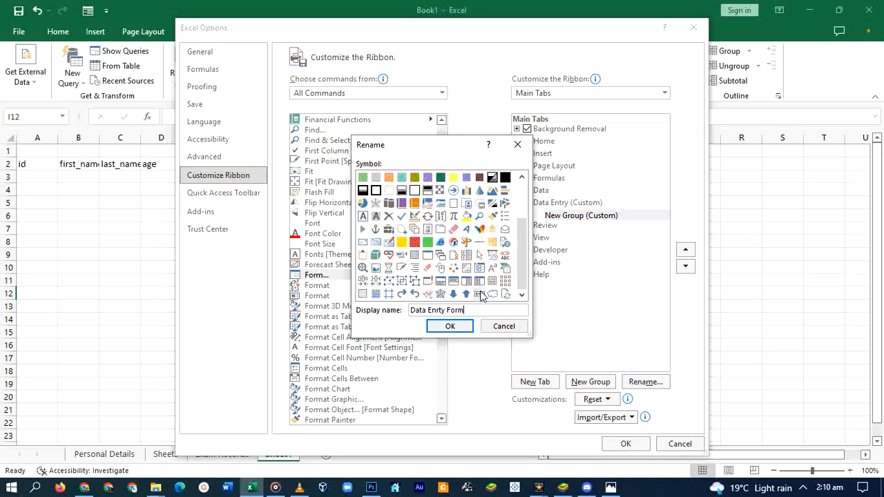
click(478, 282)
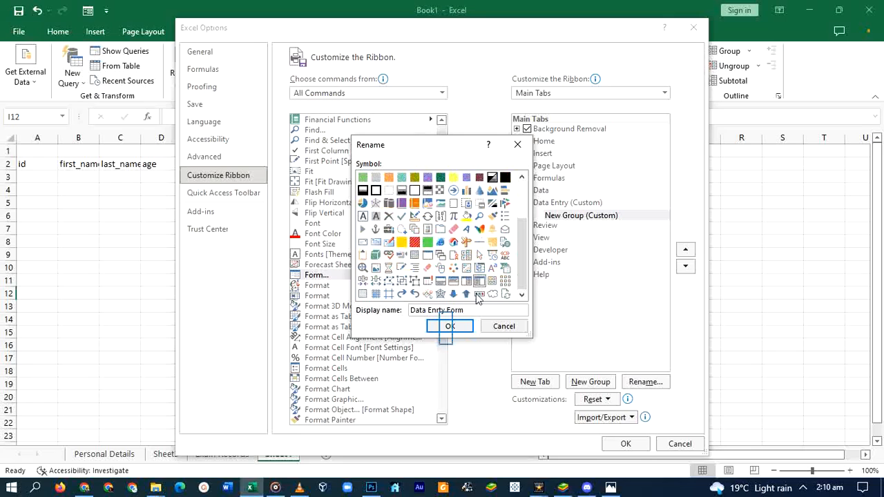
click(450, 330)
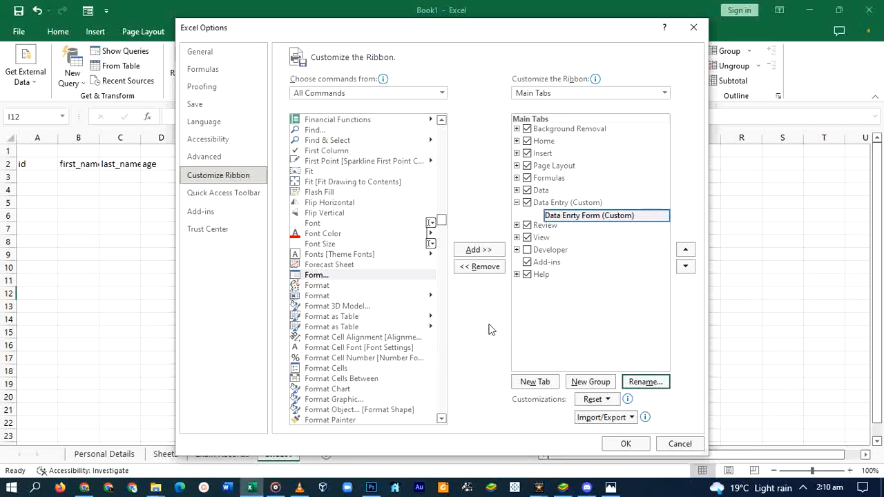
Add the Form command to the Data Enrty Form group and apply the ribbon changes
click(610, 216)
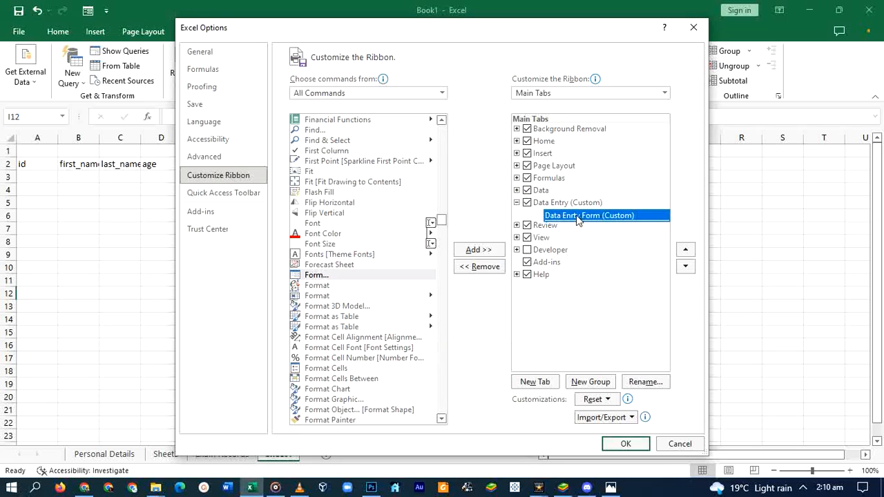
click(475, 254)
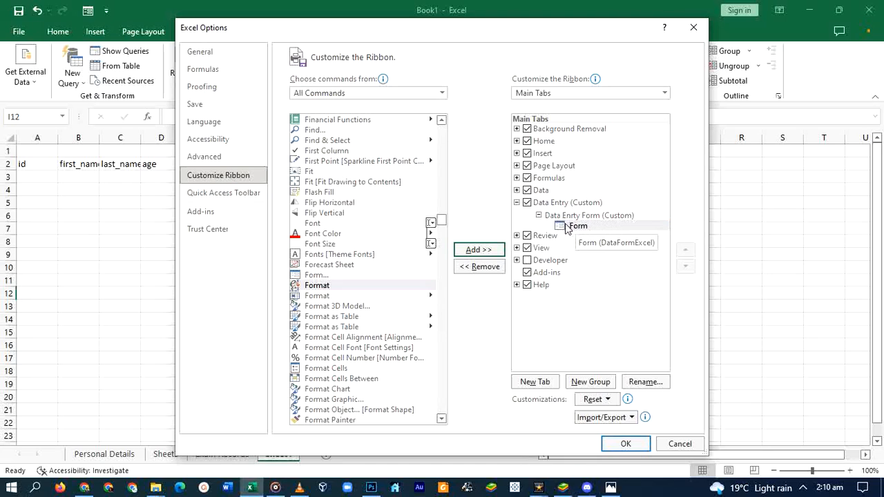
click(626, 444)
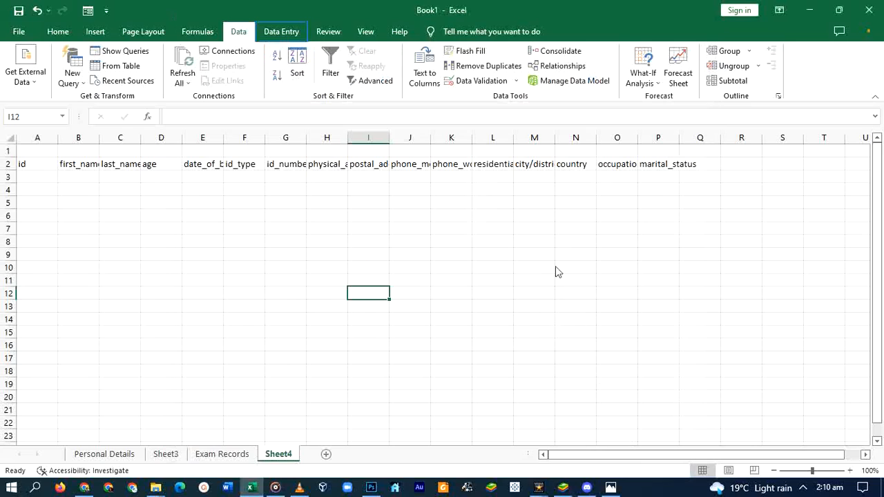
Format the header row A2:Q2 as a table with headers using a dark table style
click(279, 35)
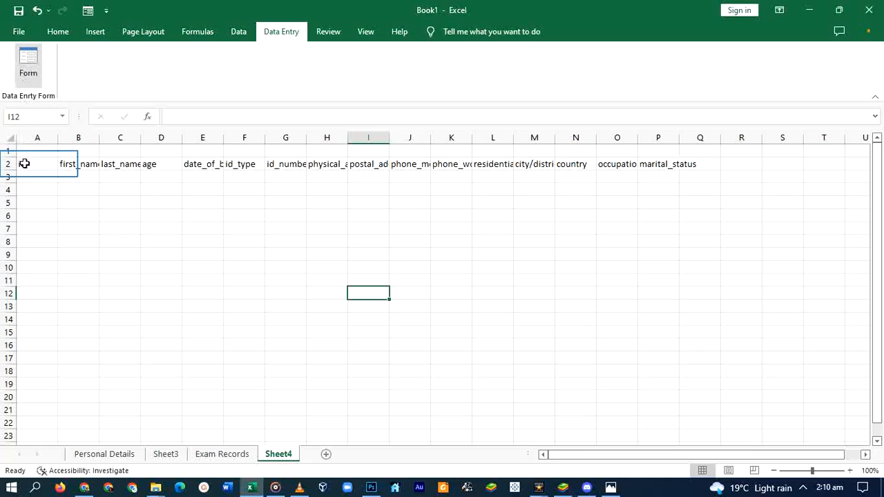
drag(24, 163, 696, 172)
click(695, 169)
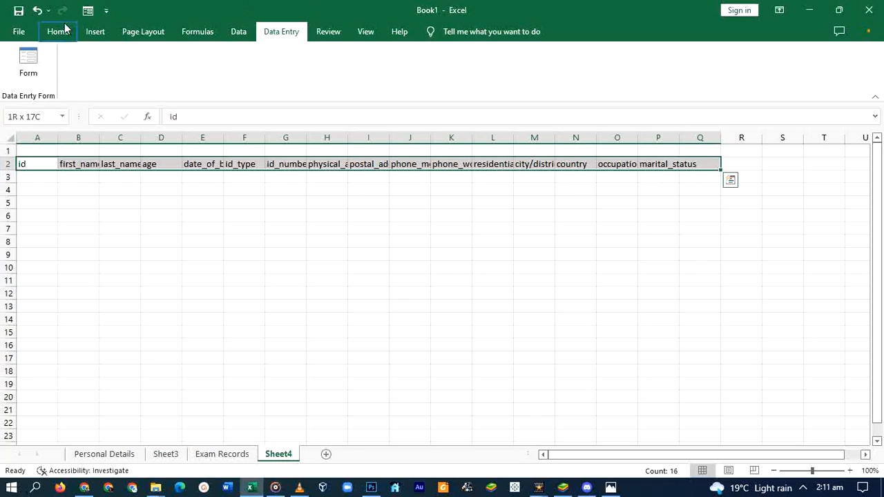
click(67, 33)
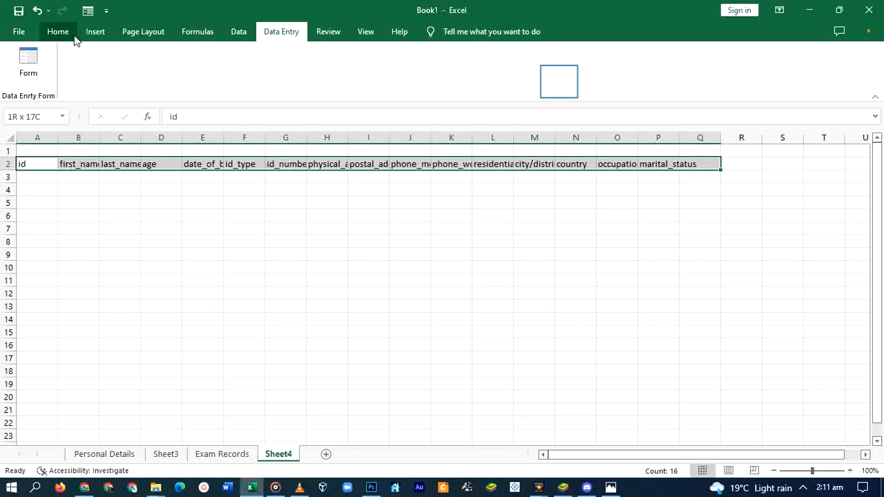
click(559, 82)
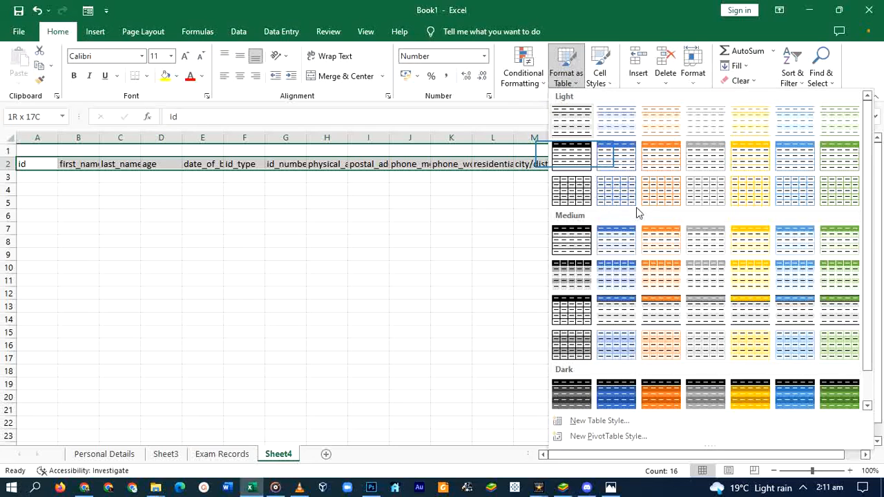
click(573, 163)
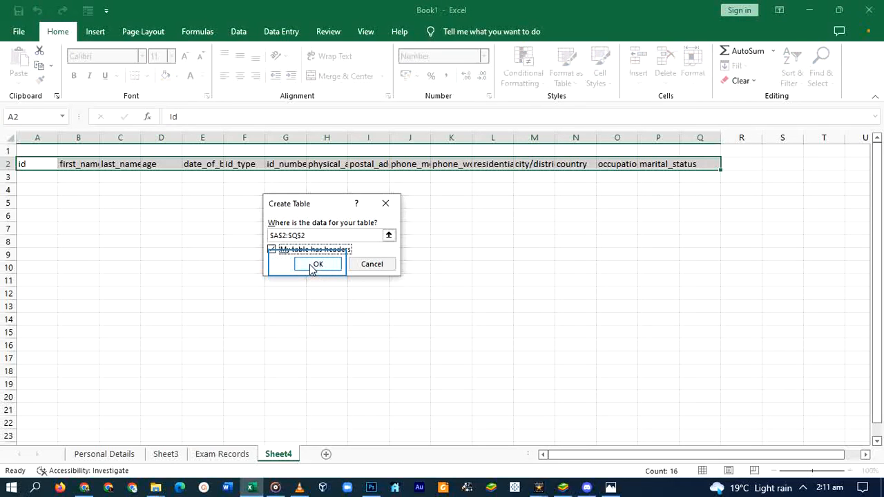
click(311, 268)
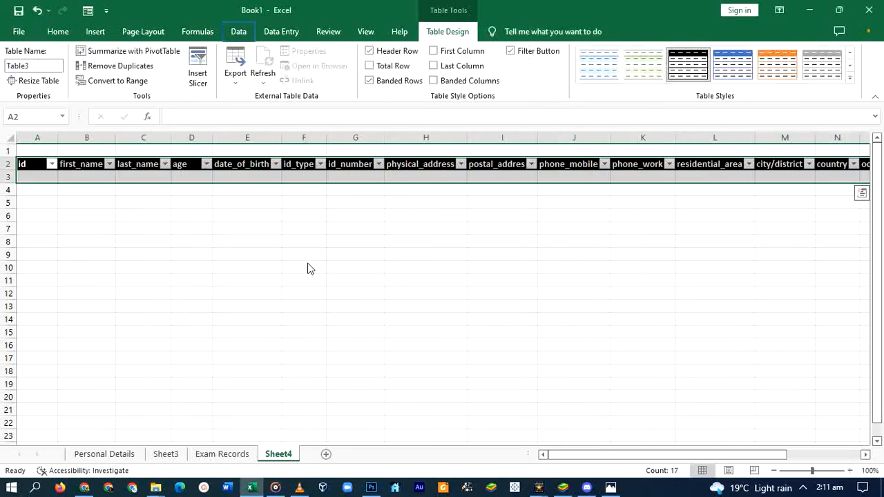
Turn off the table's filter buttons and open the data entry form
click(239, 31)
click(330, 66)
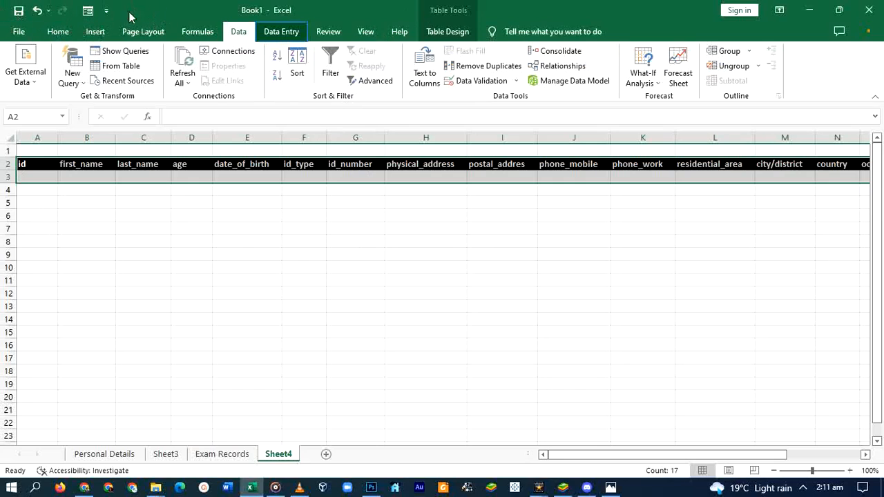
click(281, 31)
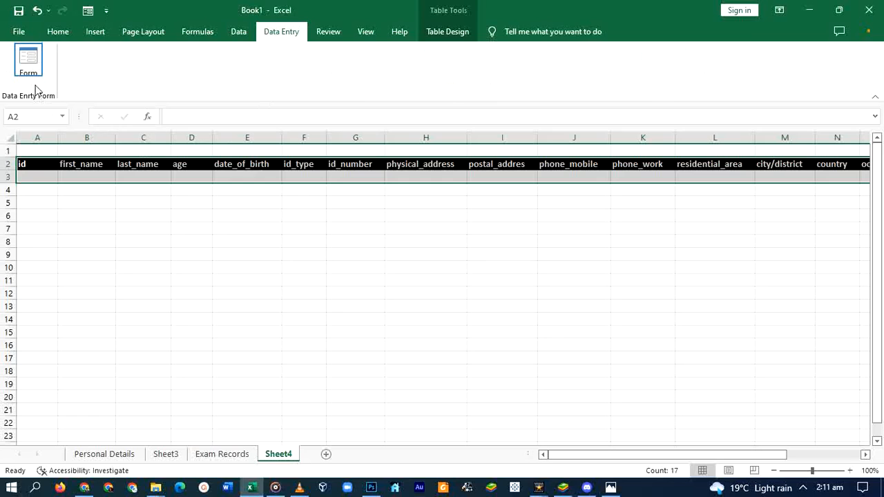
click(29, 62)
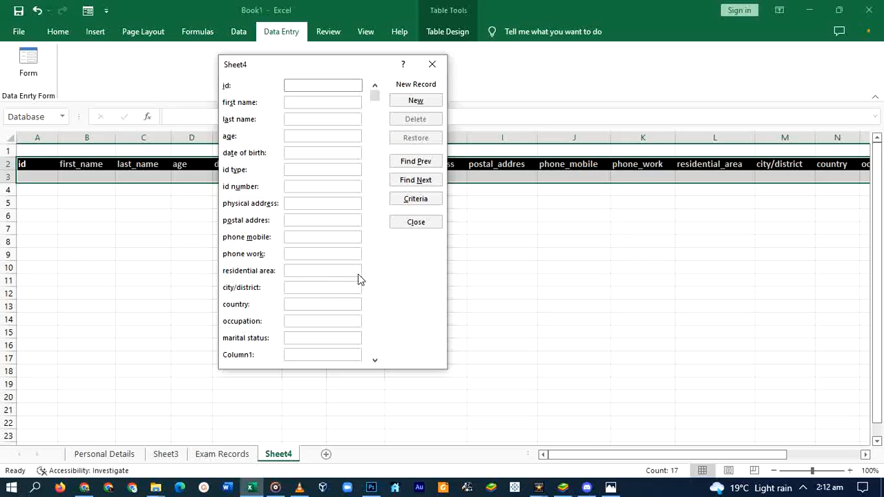
Fill in a record: id, person's names, age 22, birth date, Passport, ID number, addresses, mobile, CW, Blantyre, Malawi, Single
key(Tab)
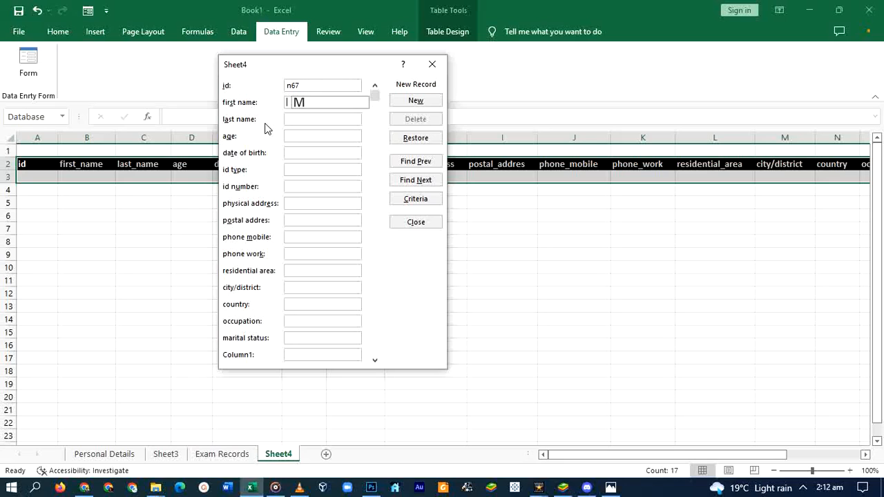
key(Tab)
key(Tab)
key(Tab)
key(Tab)
key(Tab)
key(Tab)
key(Tab)
key(Tab)
key(Tab)
key(Tab)
key(Tab)
key(Tab)
key(Tab)
key(Tab)
key(Tab)
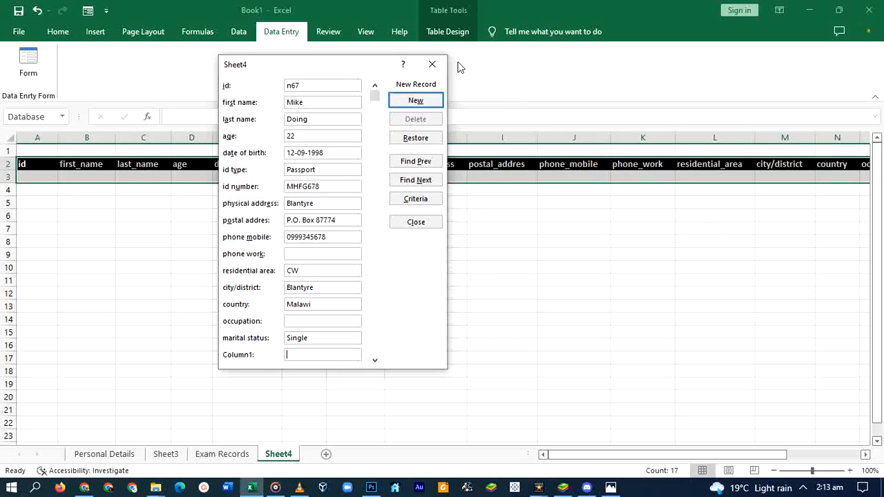
Submit the entered record as a new table row
click(414, 101)
drag(302, 64, 349, 304)
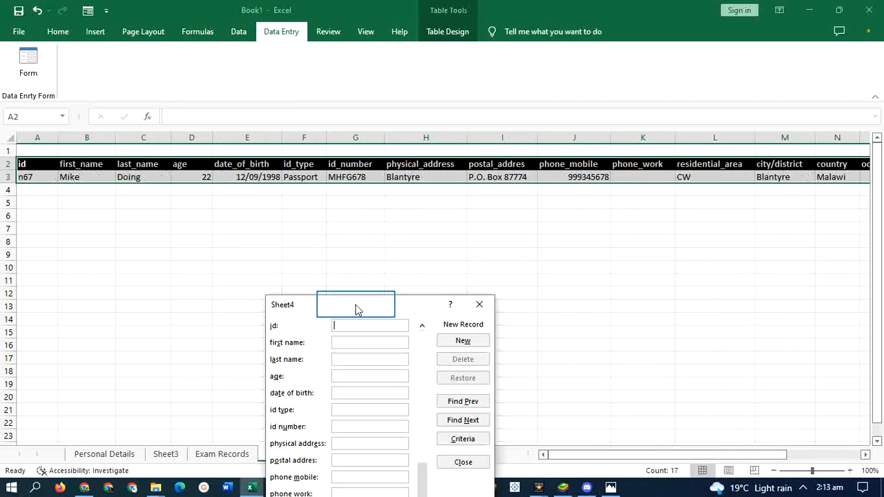
drag(356, 305, 315, 70)
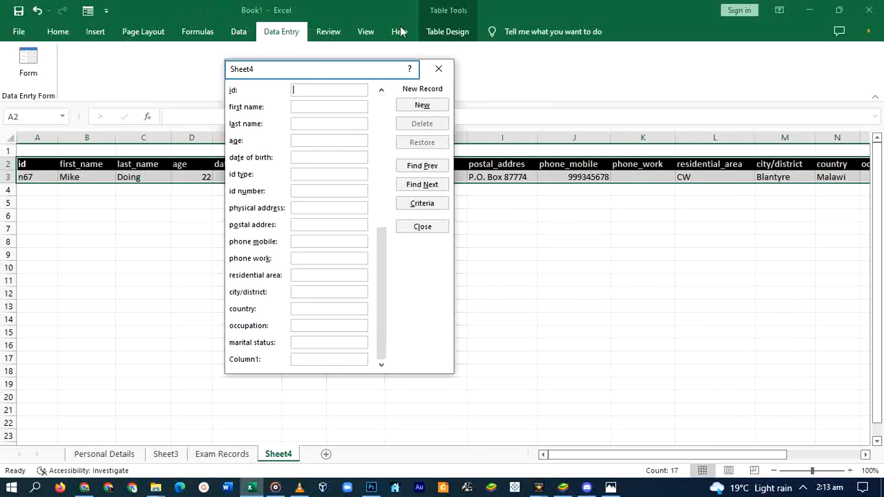
drag(318, 78, 181, 207)
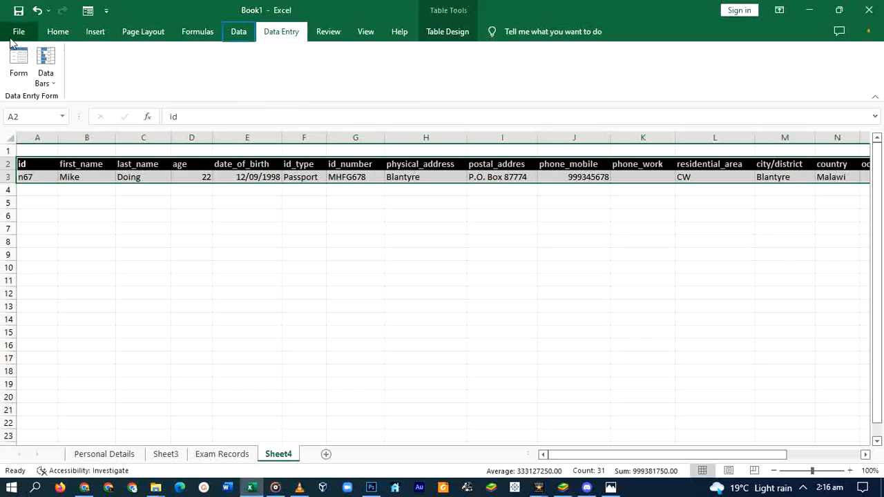
click(238, 33)
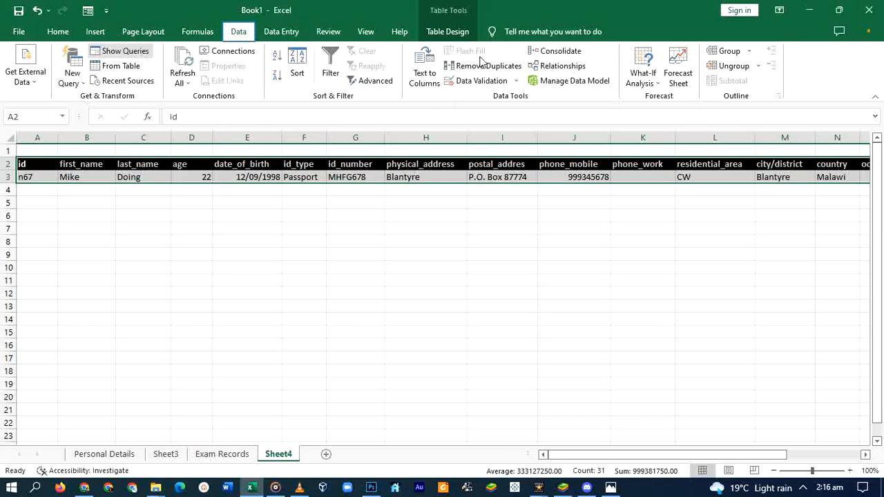